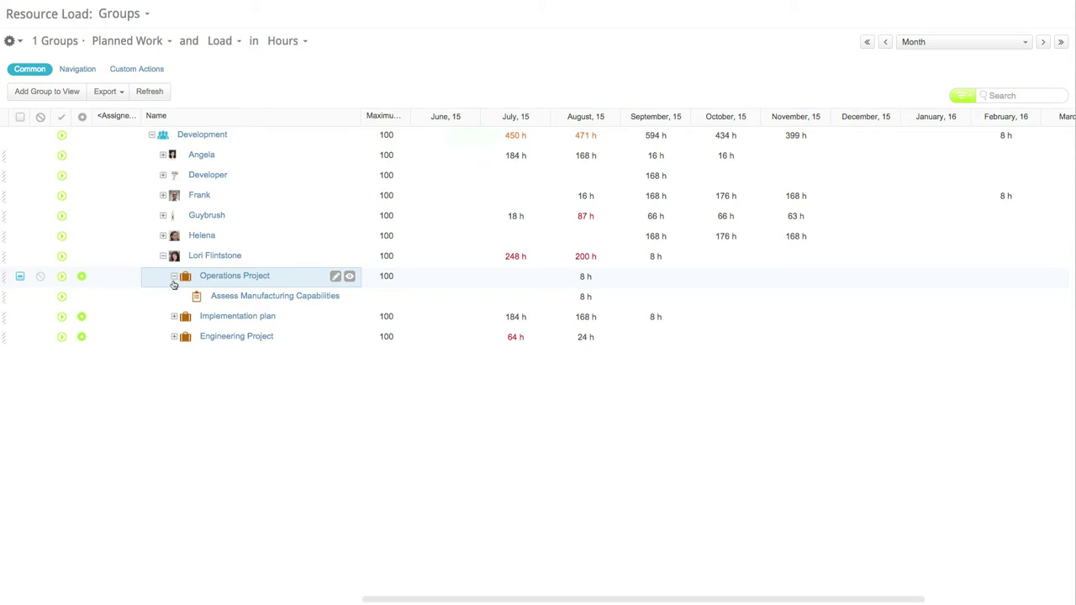
- Mark the Assess Manufacturing Capabilities assignment as committed and try to reassign the task to the fourth member of the Development group
{"action": "left_click", "coordinate": [120, 297]}
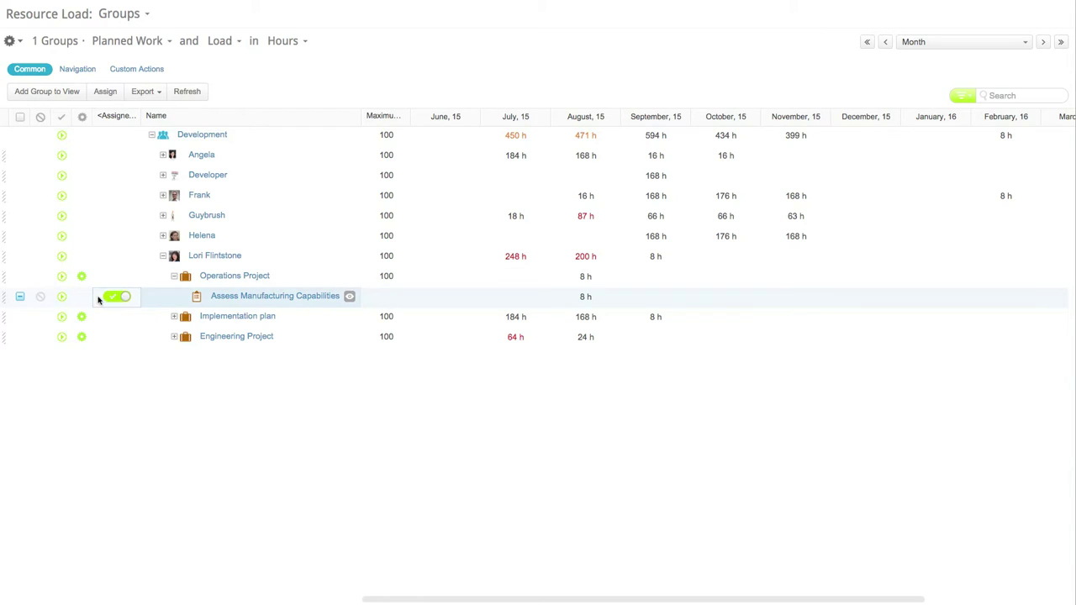
{"action": "left_click_drag", "start_coordinate": [7, 297], "coordinate": [221, 217]}
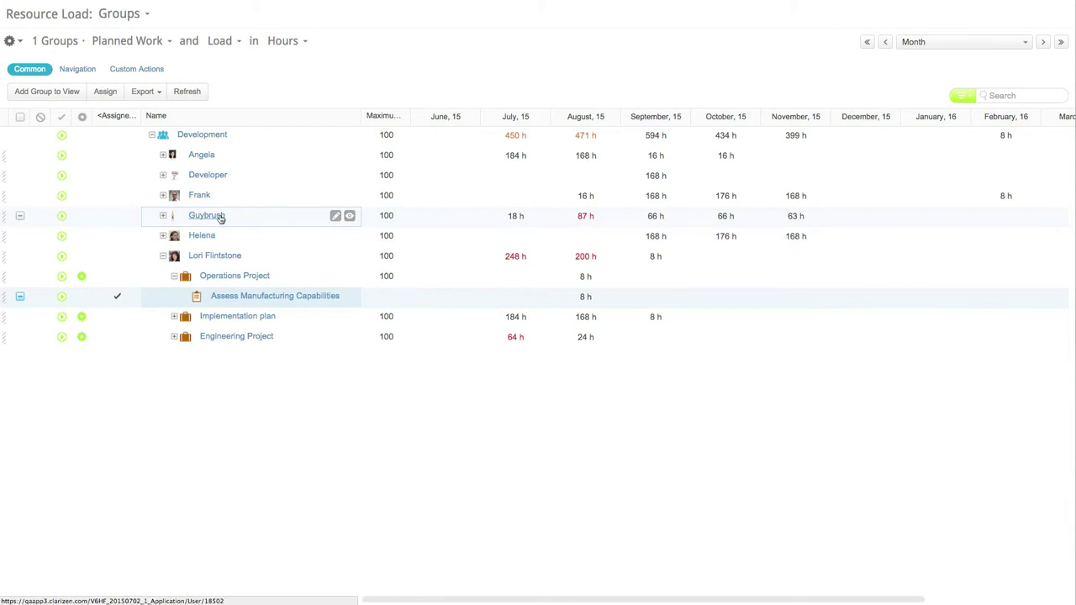
- Try excluding the Assess Manufacturing Capabilities task from the load and include it again
{"action": "left_click", "coordinate": [39, 298]}
{"action": "left_click", "coordinate": [40, 298]}
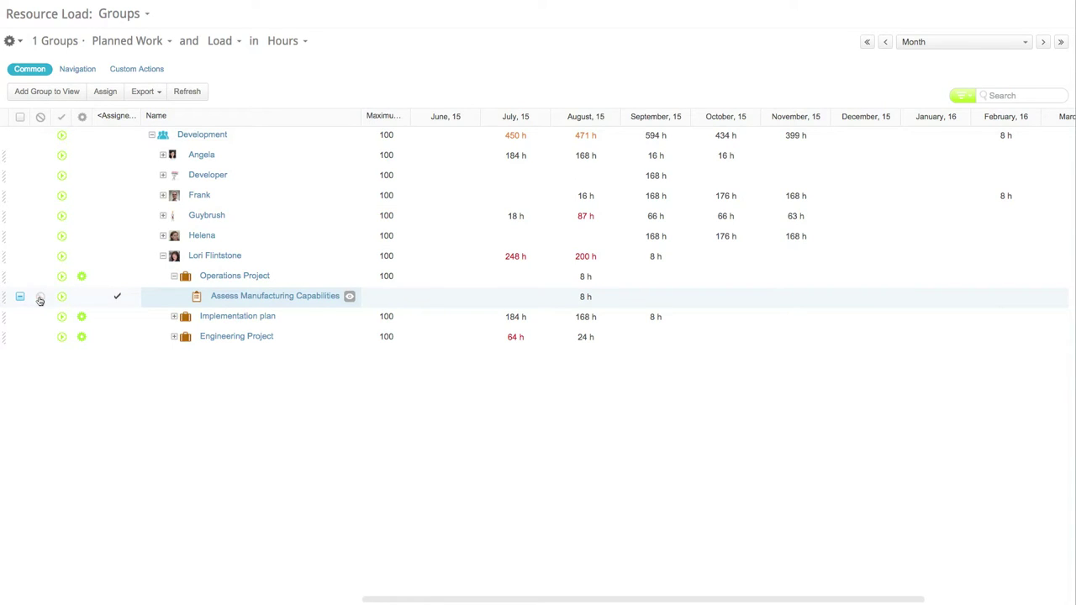
- Collapse the Operations Project, expand the Engineering Project and exclude its Test Components task from the load calculation
{"action": "left_click", "coordinate": [175, 277]}
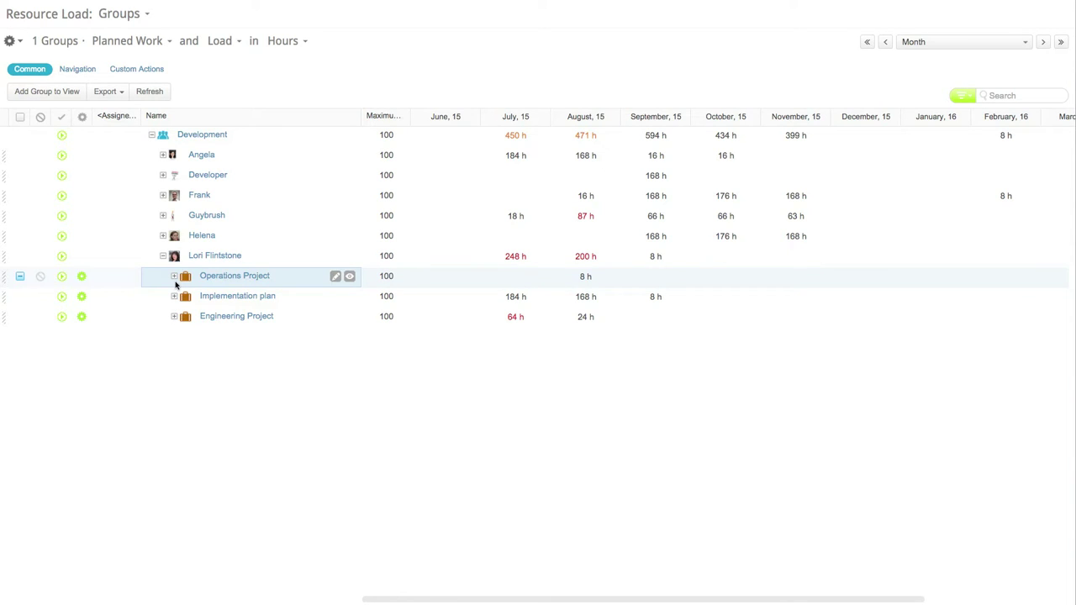
{"action": "left_click", "coordinate": [174, 317]}
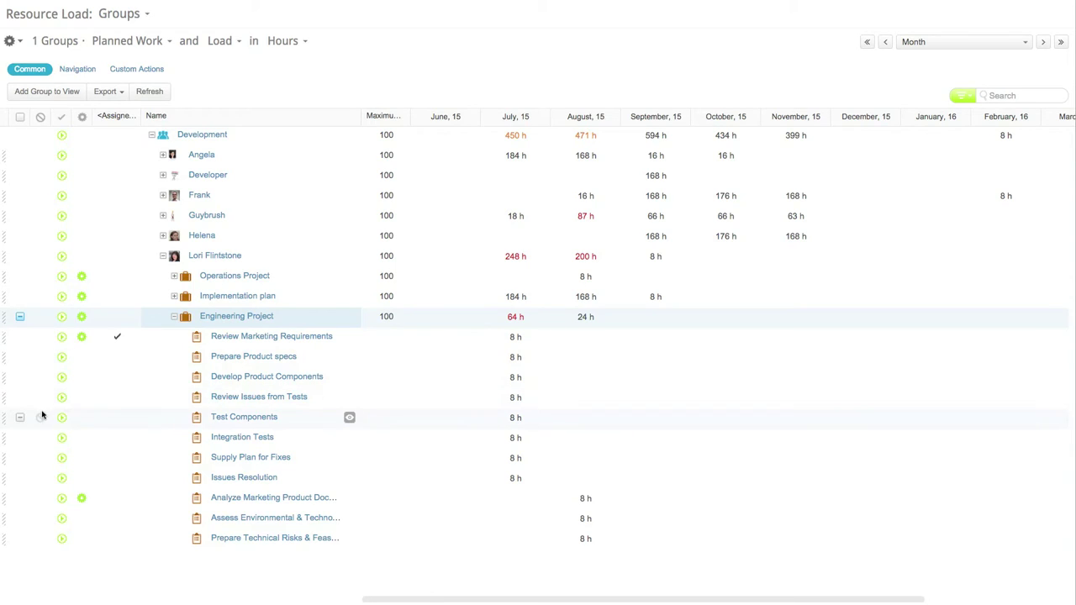
{"action": "left_click", "coordinate": [40, 418]}
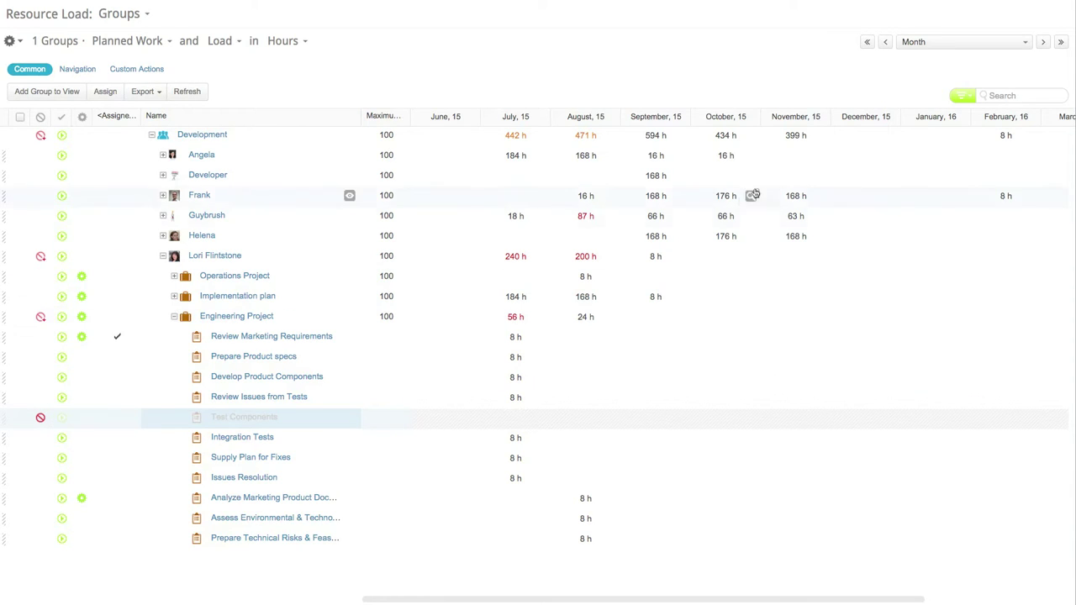
- Examine the resource load filter and the fields that can be added to it, then close both without changes
{"action": "left_click", "coordinate": [971, 95]}
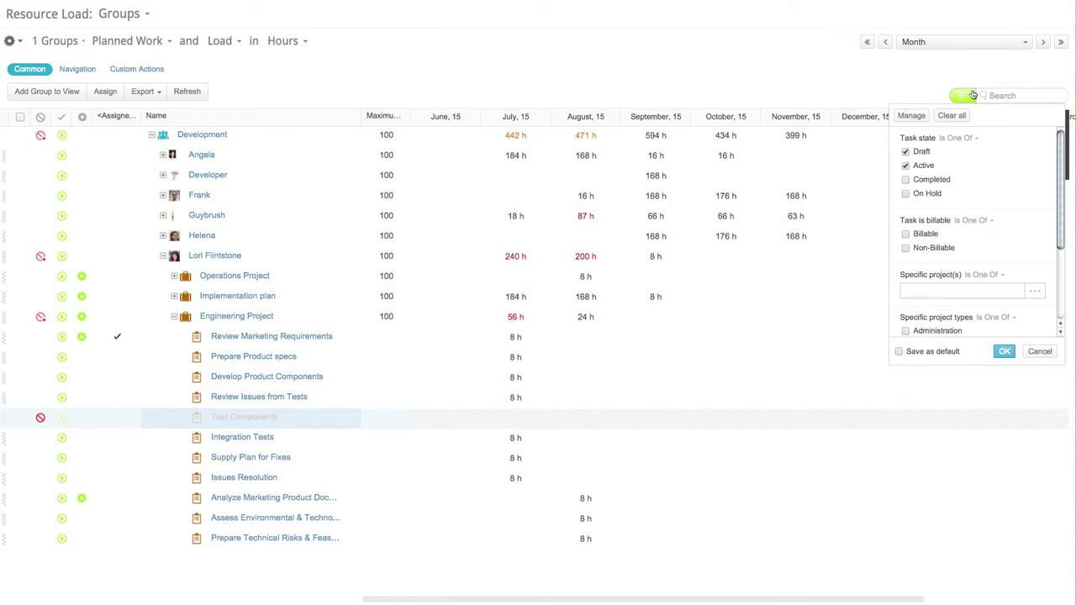
{"action": "left_click", "coordinate": [910, 115]}
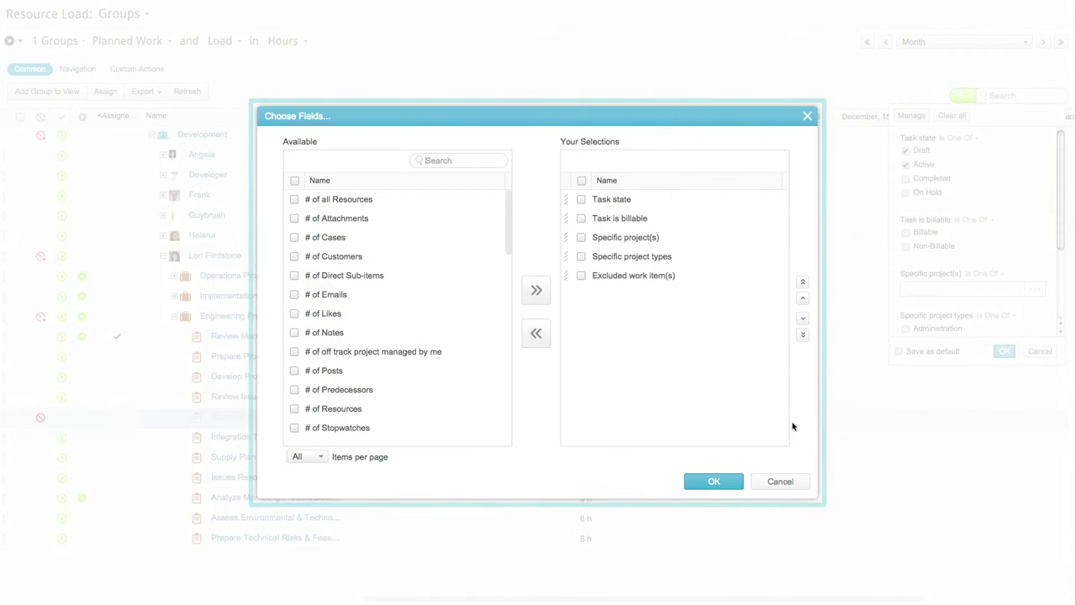
{"action": "left_click", "coordinate": [786, 481]}
{"action": "left_click", "coordinate": [1040, 351]}
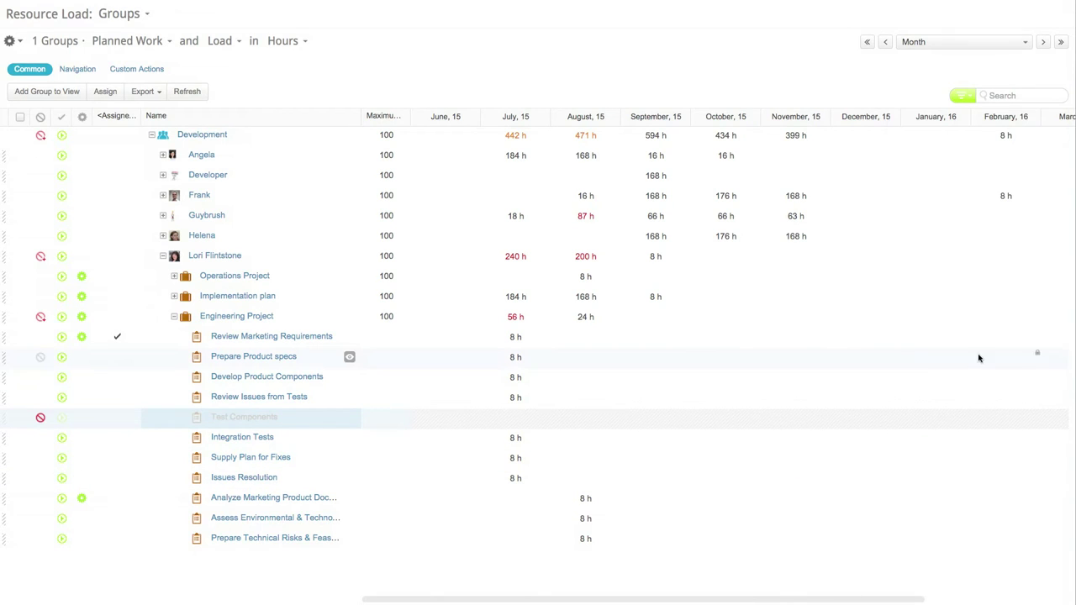
- Include Test Components in the load again and reassign it to the member listed directly above its current assignee
{"action": "left_click", "coordinate": [41, 418]}
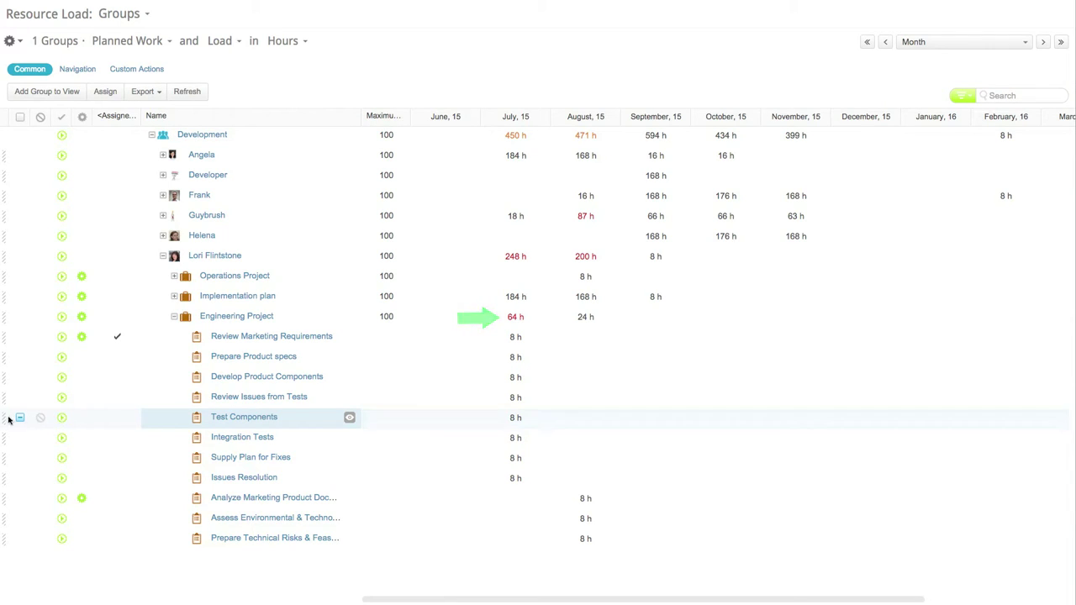
{"action": "left_click_drag", "start_coordinate": [8, 418], "coordinate": [210, 237]}
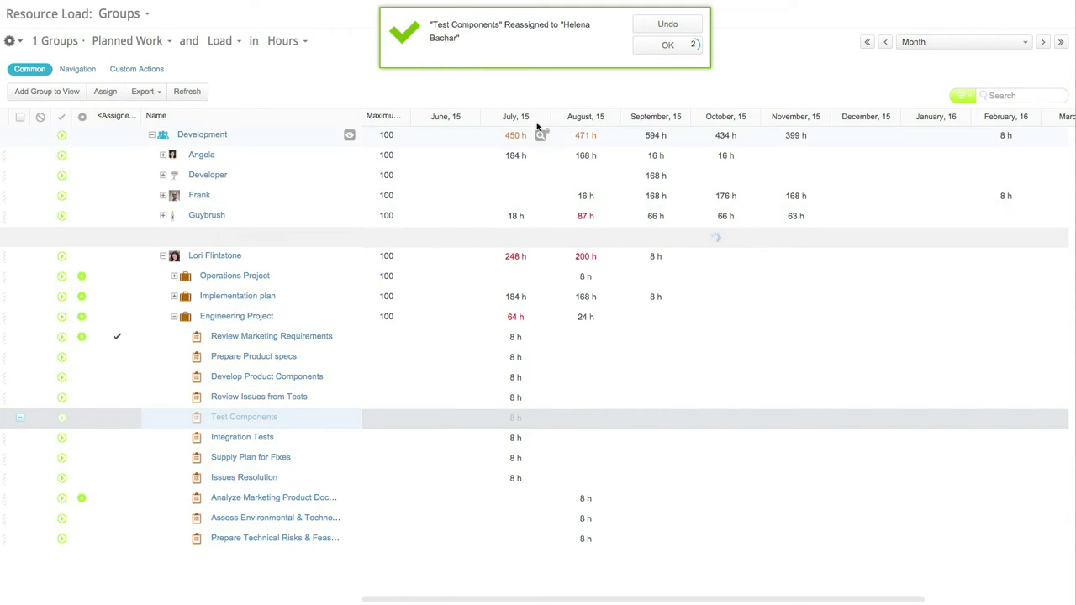
{"action": "left_click", "coordinate": [677, 47]}
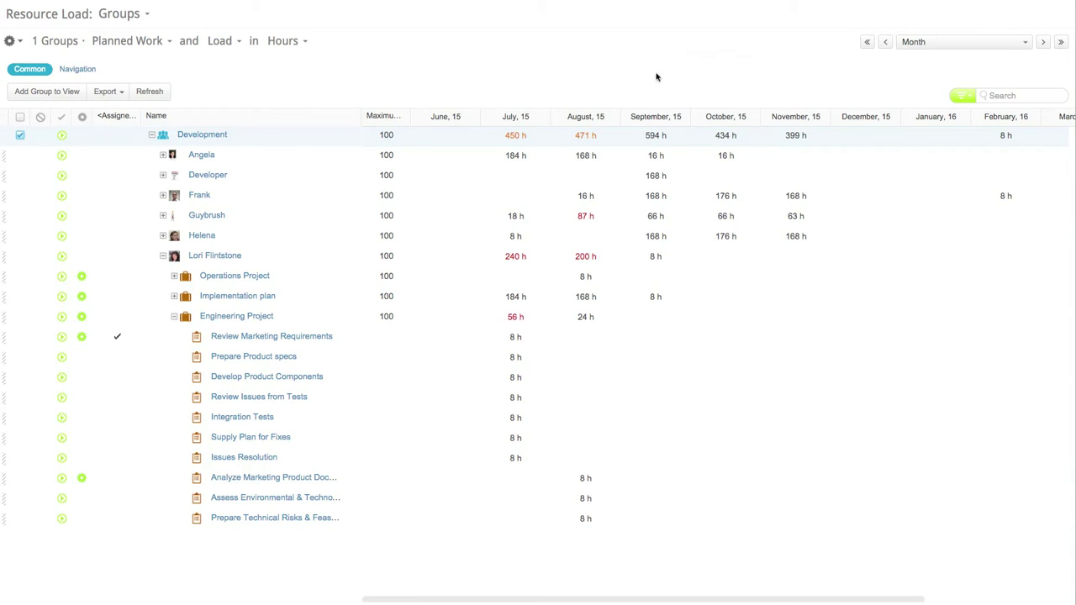
- Show the Engineering Project's work plan in a split view below the resource load, then return to the single view
{"action": "left_click", "coordinate": [382, 316]}
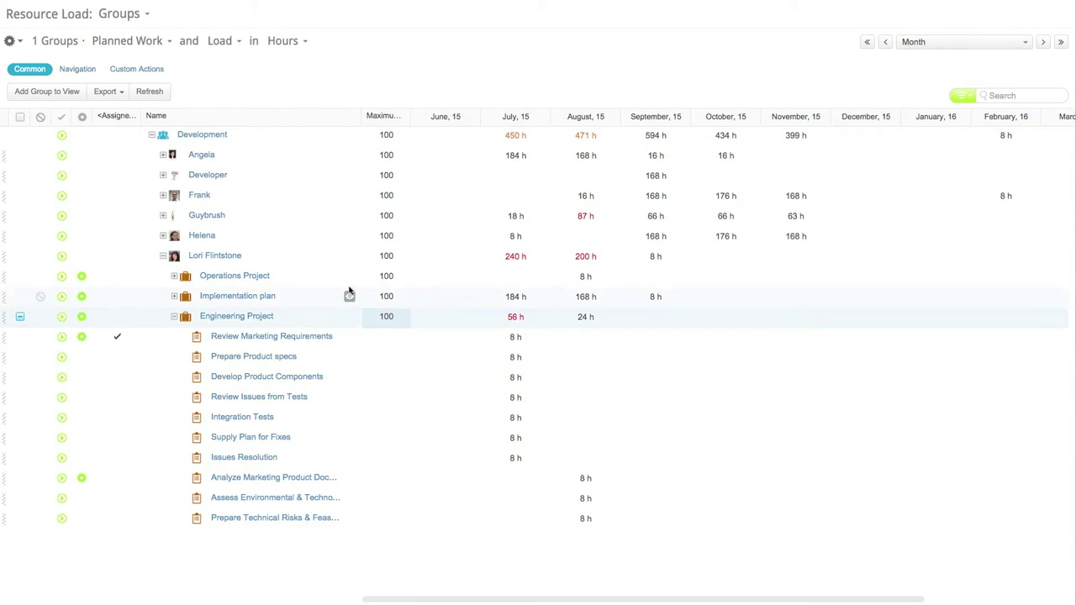
{"action": "left_click", "coordinate": [22, 45]}
{"action": "left_click", "coordinate": [49, 95]}
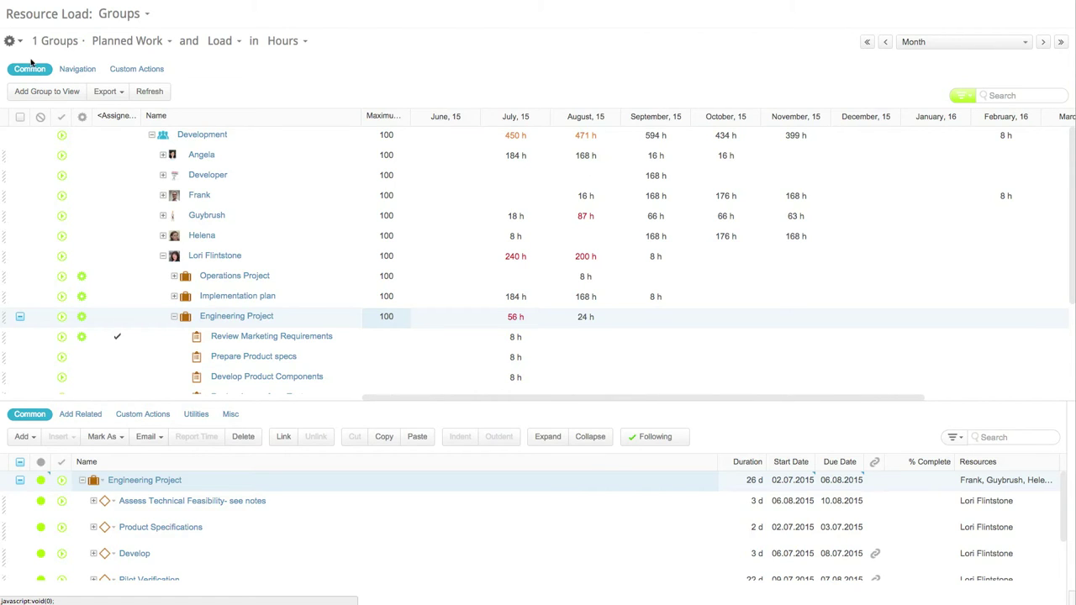
{"action": "left_click", "coordinate": [10, 40]}
{"action": "left_click", "coordinate": [42, 109]}
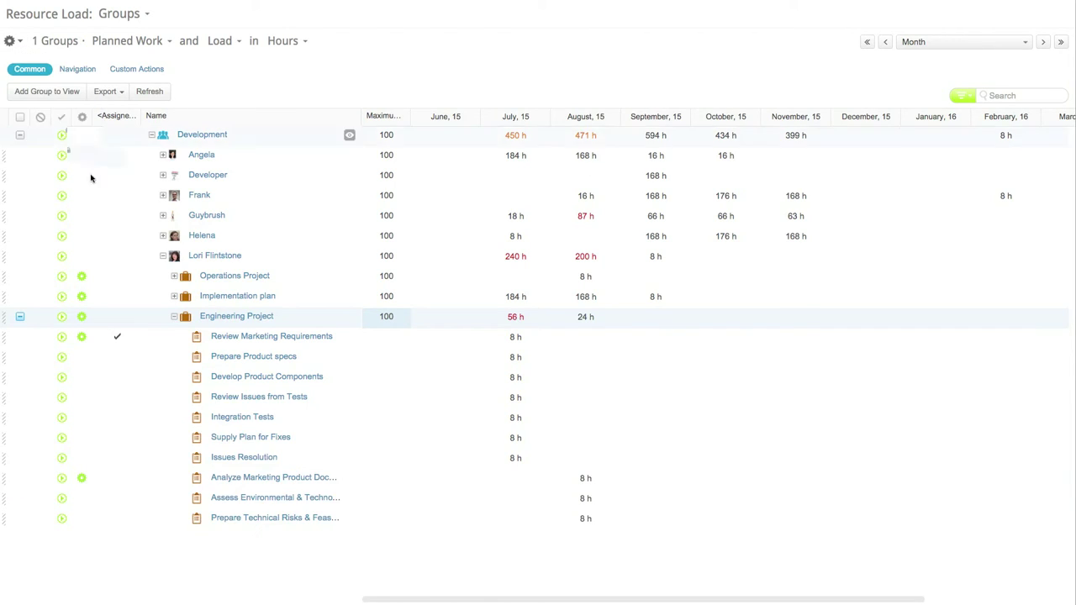
- Show the group's load by Remaining Effort and expand the projects of the fourth member of Development
{"action": "left_click", "coordinate": [174, 317]}
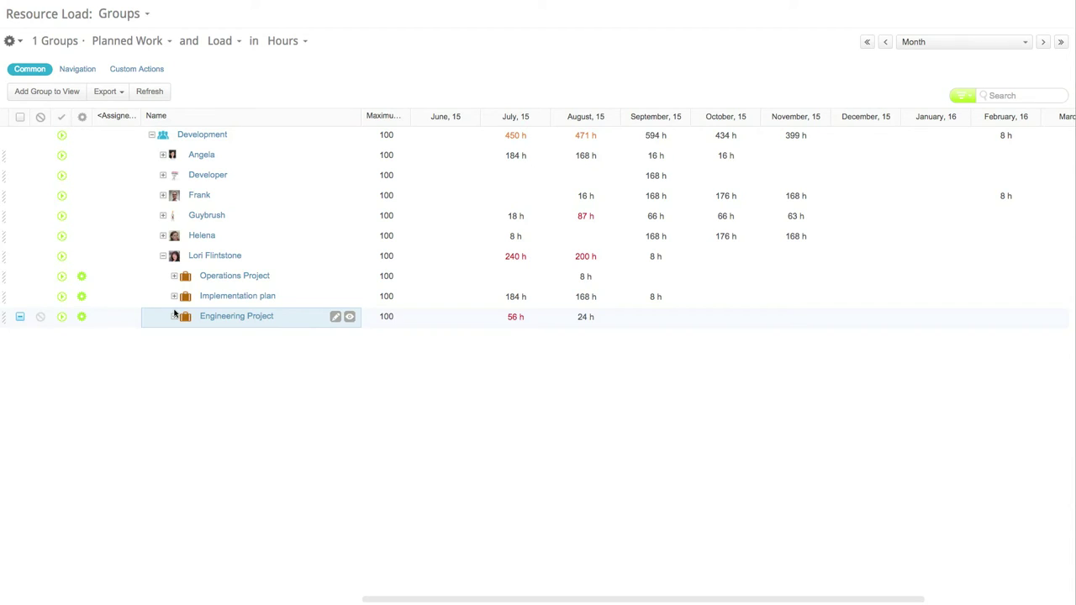
{"action": "left_click", "coordinate": [149, 45]}
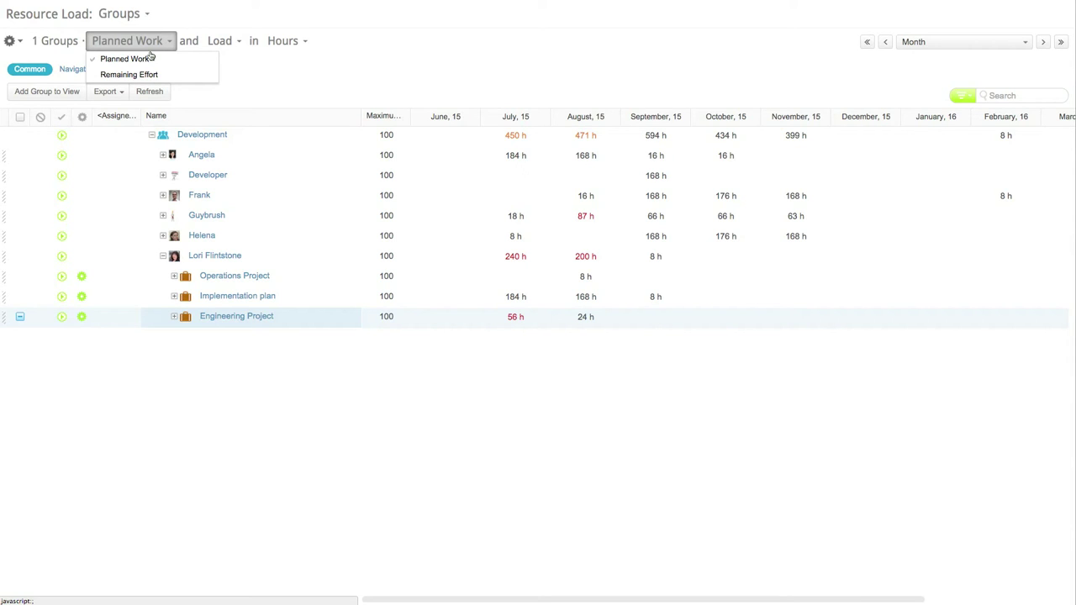
{"action": "left_click", "coordinate": [147, 75]}
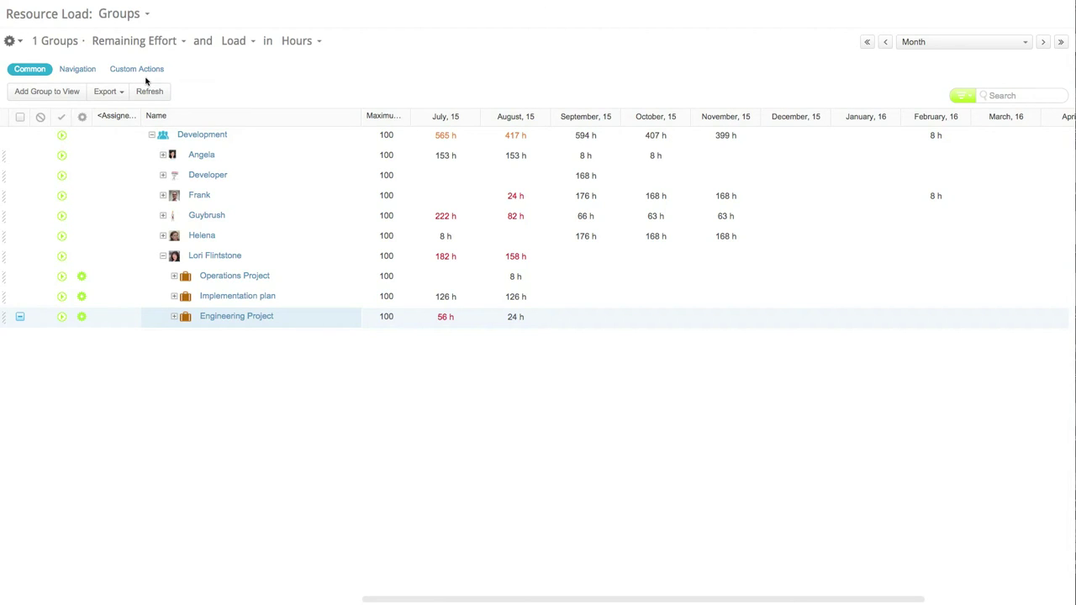
{"action": "left_click", "coordinate": [164, 216]}
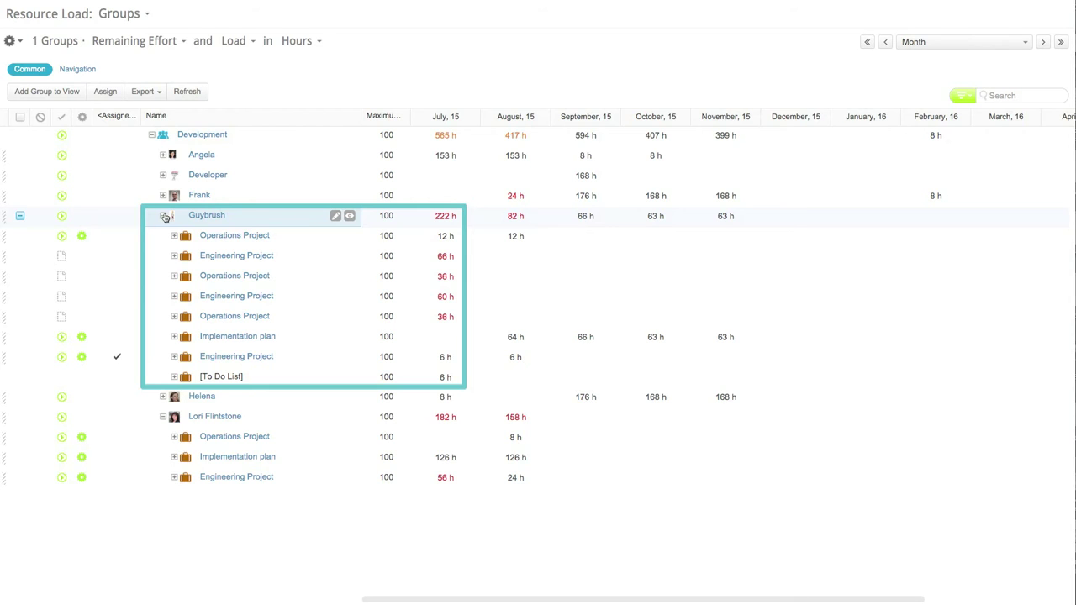
- Base the figures on Planned Work again and display the members' Availability instead of Load
{"action": "left_click", "coordinate": [176, 41]}
{"action": "left_click", "coordinate": [164, 58]}
{"action": "left_click", "coordinate": [222, 44]}
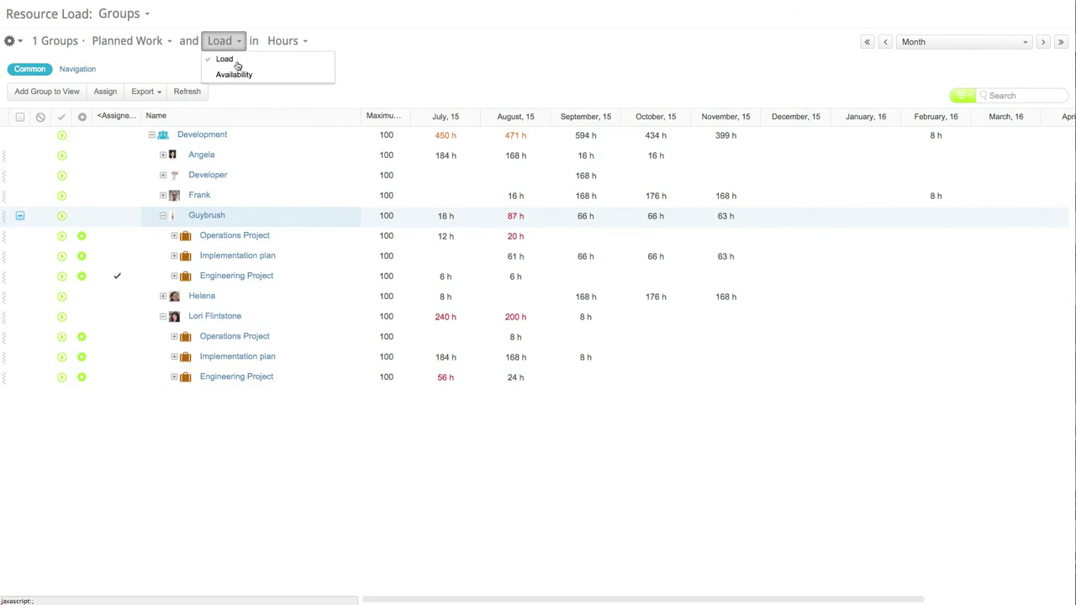
{"action": "left_click", "coordinate": [235, 74]}
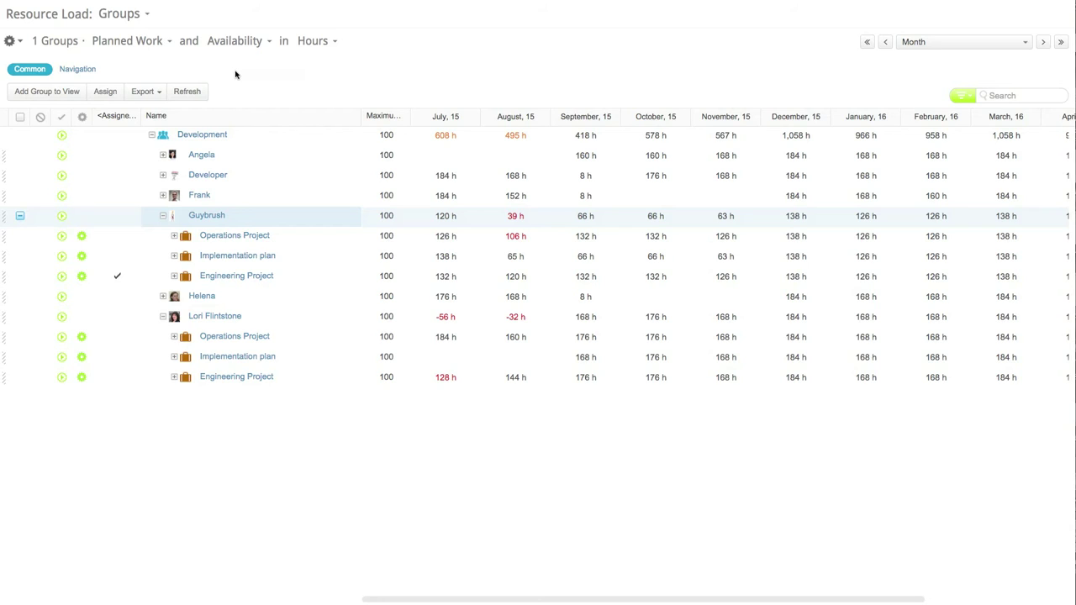
- Switch the display back to Load and show the values in FTE
{"action": "left_click", "coordinate": [268, 43]}
{"action": "left_click", "coordinate": [264, 60]}
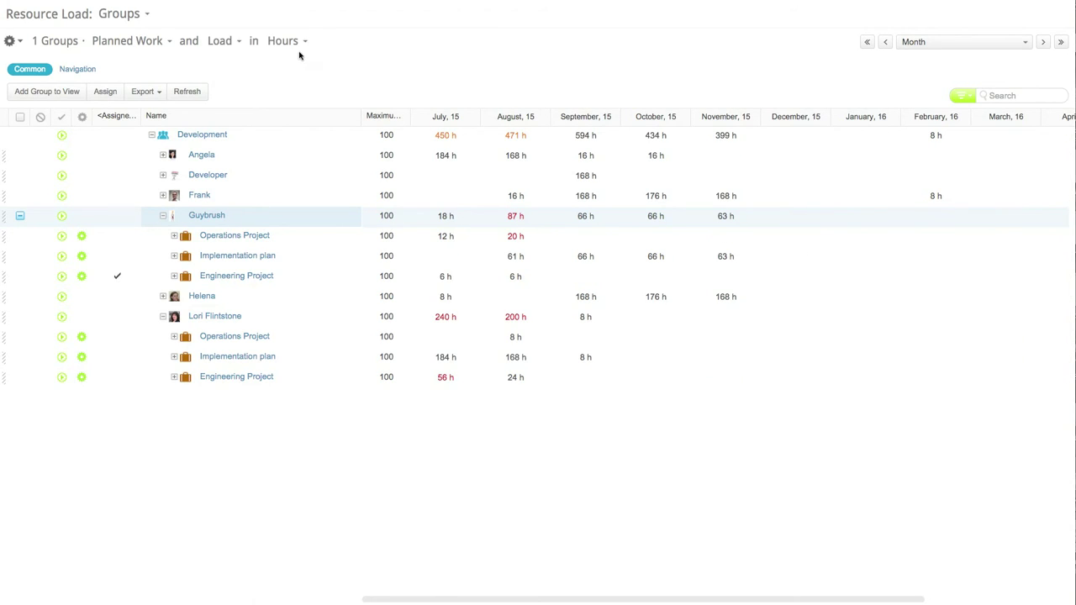
{"action": "left_click", "coordinate": [285, 41]}
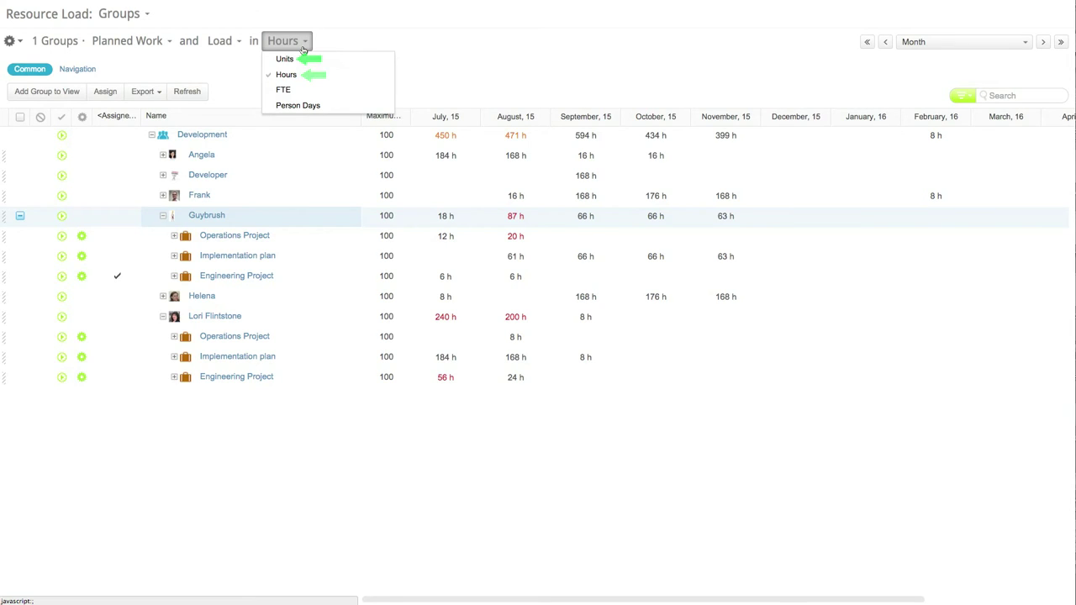
{"action": "left_click", "coordinate": [283, 90]}
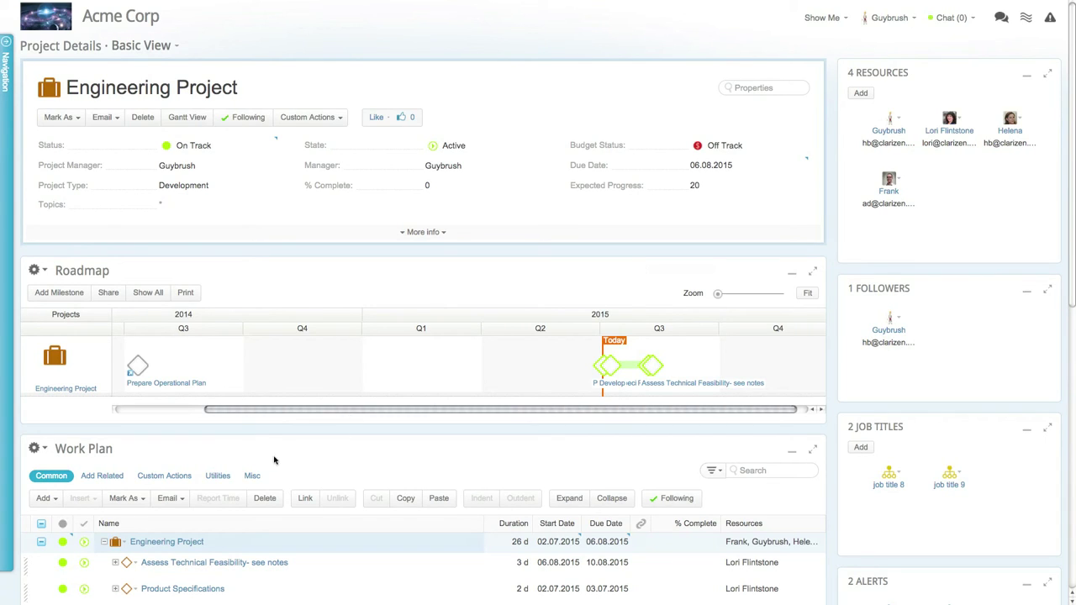
- Open the resource load for the Engineering Project's people and look over the users available to add, adding none
{"action": "left_click", "coordinate": [223, 477]}
{"action": "left_click", "coordinate": [228, 498]}
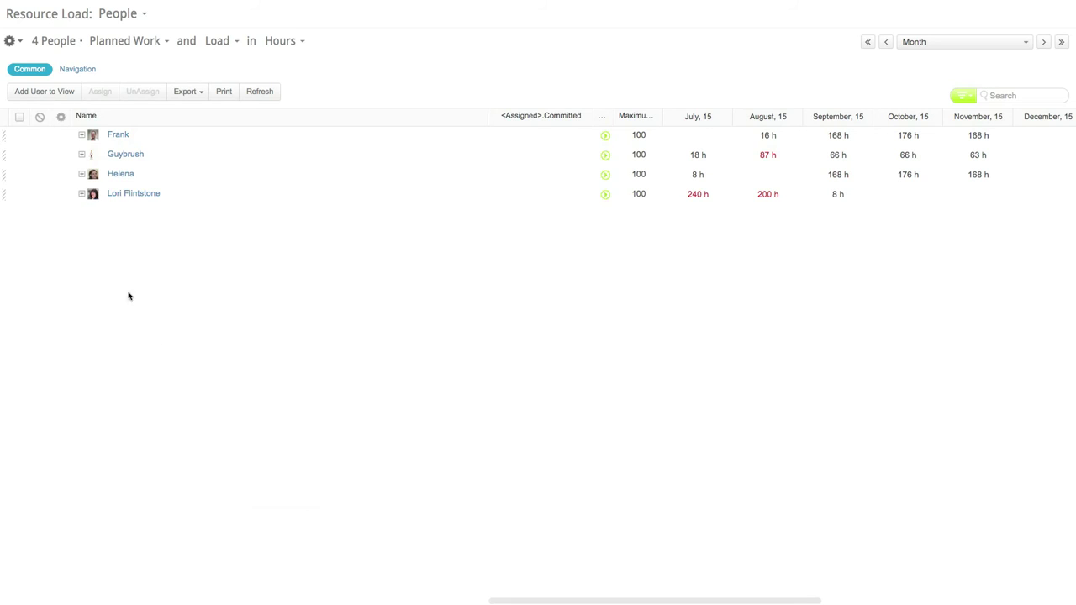
{"action": "left_click", "coordinate": [37, 94]}
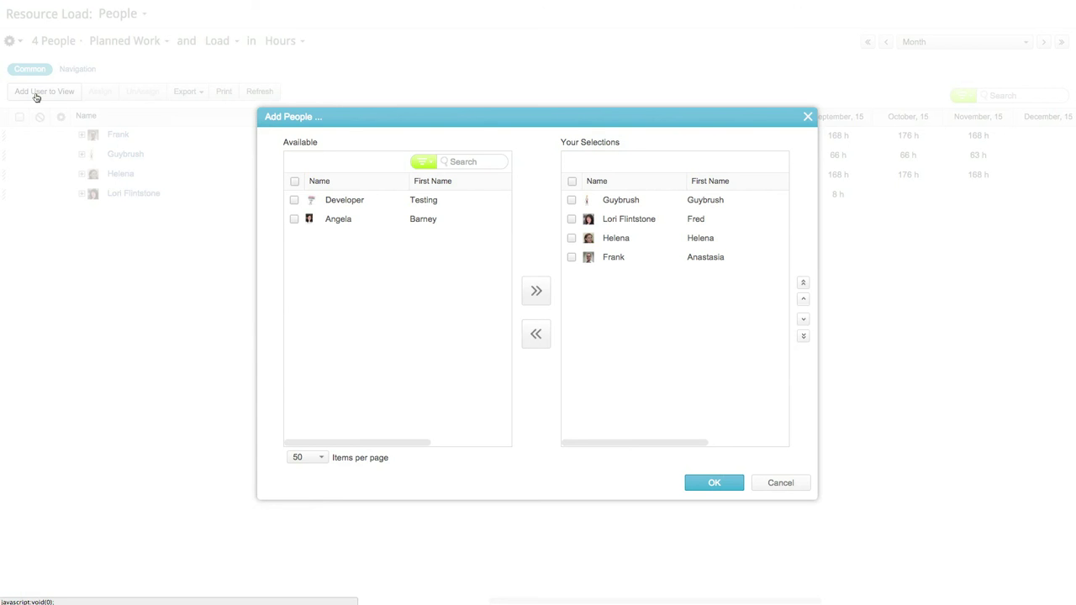
{"action": "left_click", "coordinate": [770, 486]}
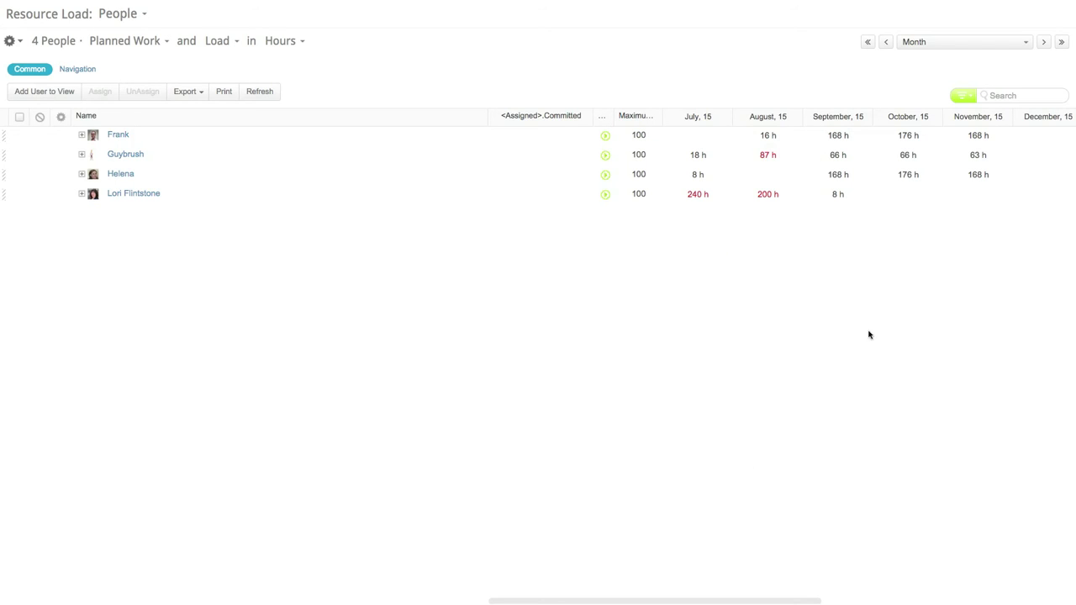
- Set the resource load timeline to weekly periods and reduce the number of weeks shown
{"action": "left_click", "coordinate": [997, 45]}
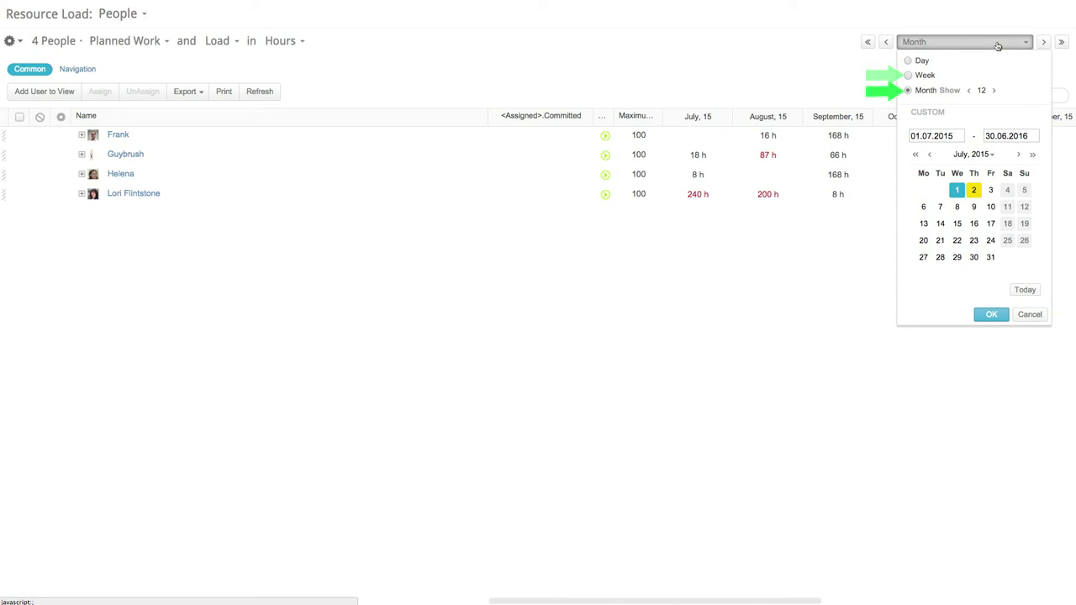
{"action": "left_click", "coordinate": [909, 77]}
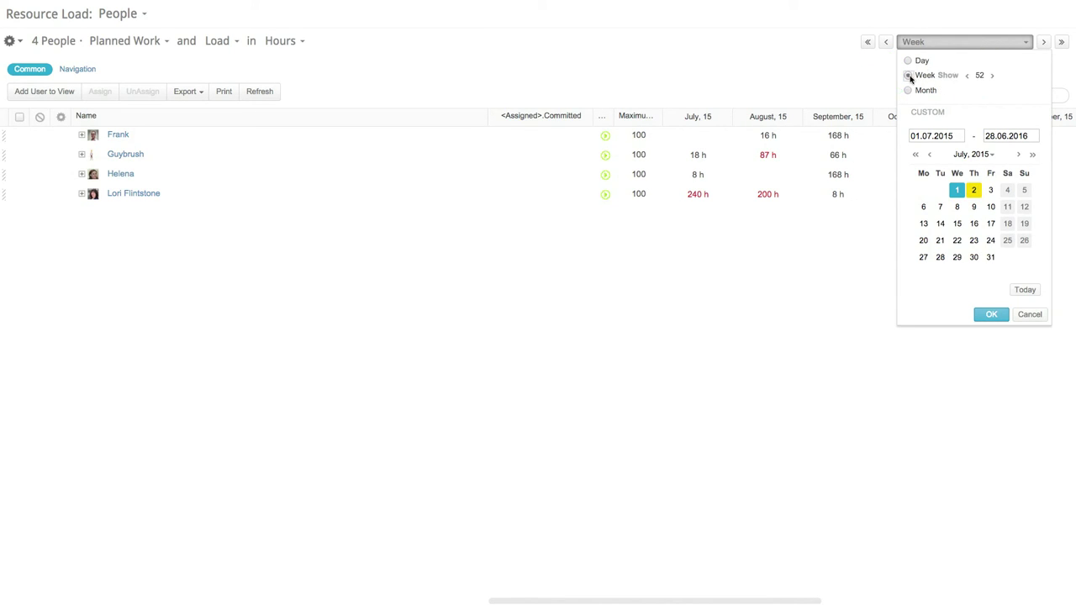
{"action": "left_click", "coordinate": [967, 76]}
{"action": "key", "text": "Return"}
- Expand the last listed person's projects and show the custom actions available for Implementation plan
{"action": "left_click", "coordinate": [81, 193]}
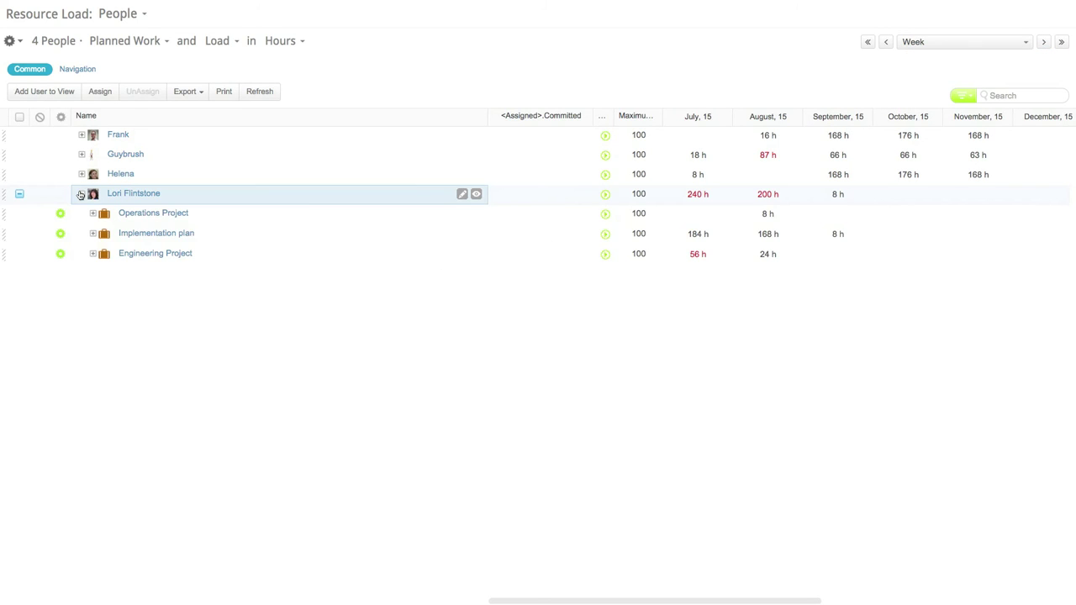
{"action": "left_click", "coordinate": [217, 233]}
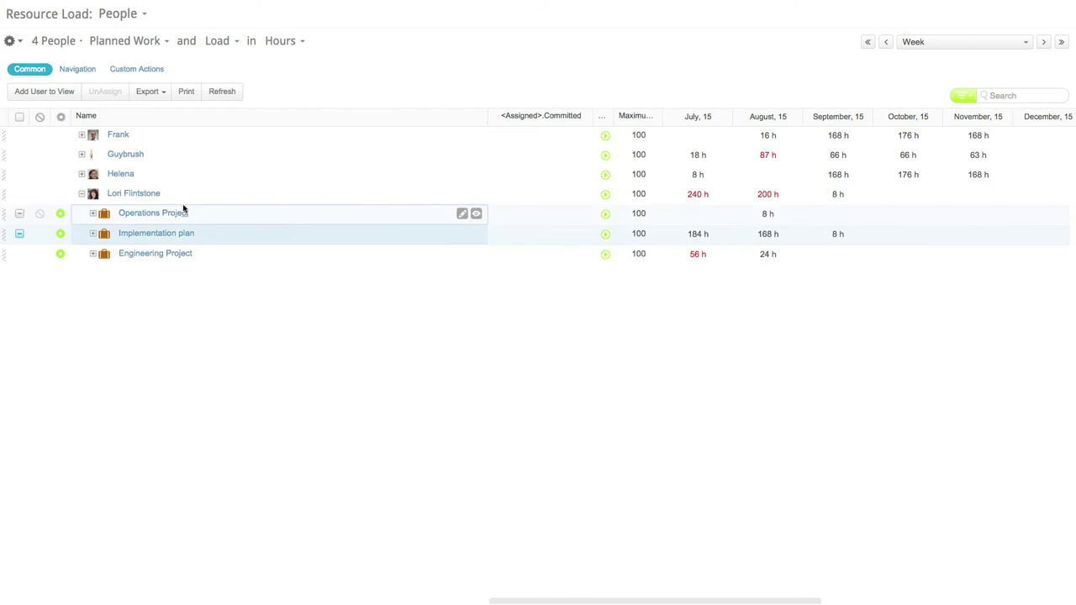
{"action": "left_click", "coordinate": [137, 73]}
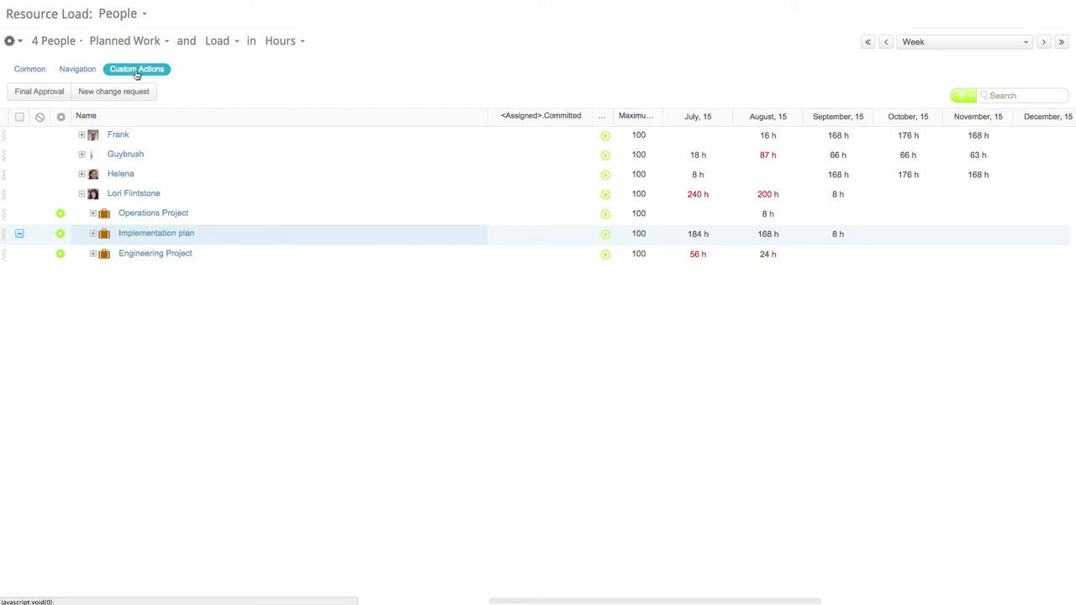